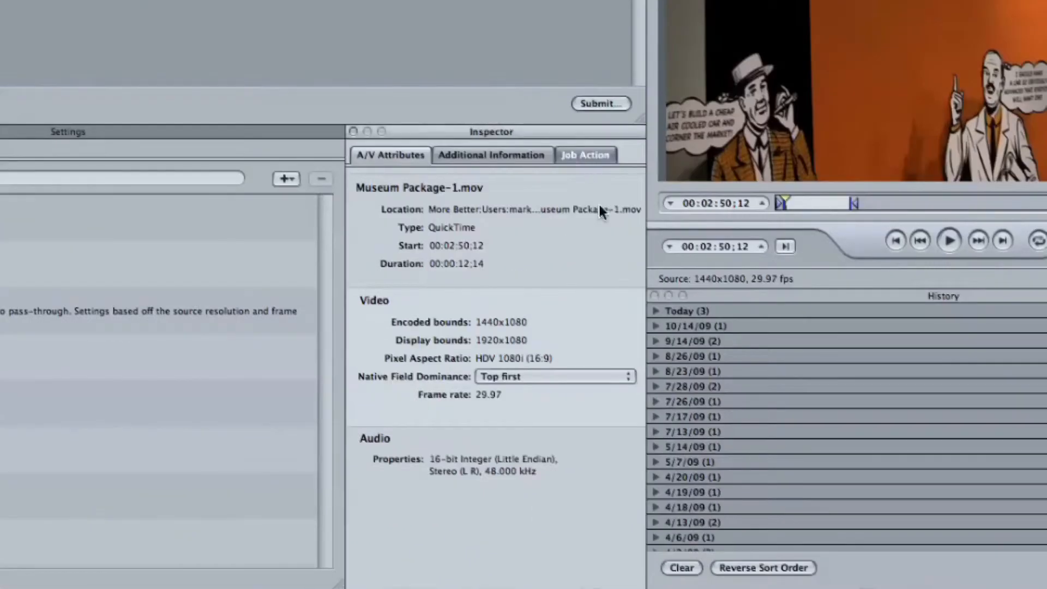
# Show the job's Job Action settings for creating a Blu-ray disc to the hard drive
pyautogui.click(584, 155)
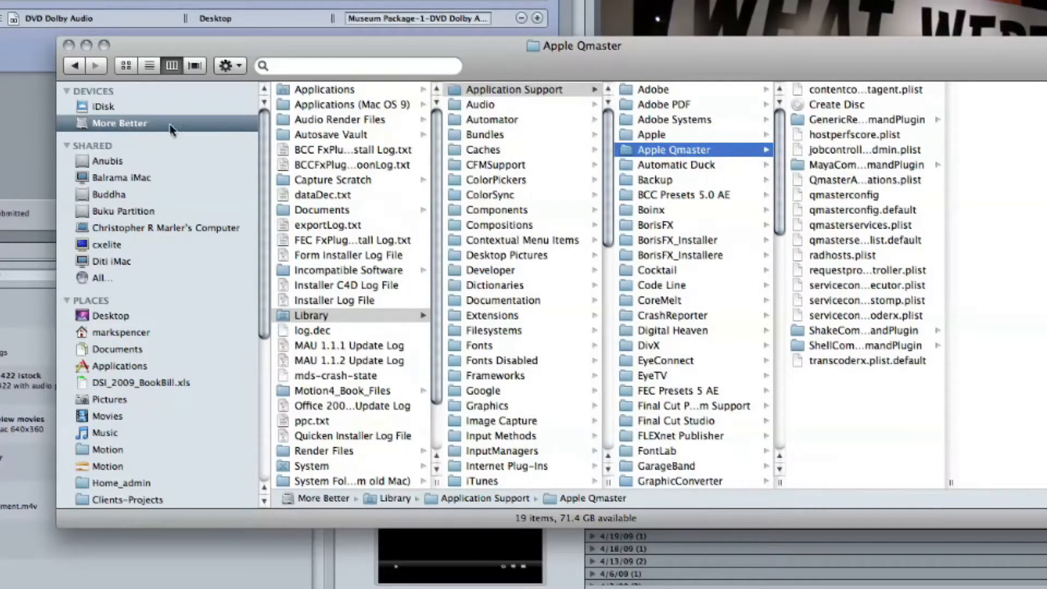
# Navigate Library > Application Support > Apple Qmaster and select the hidden Create Disc app
pyautogui.click(283, 313)
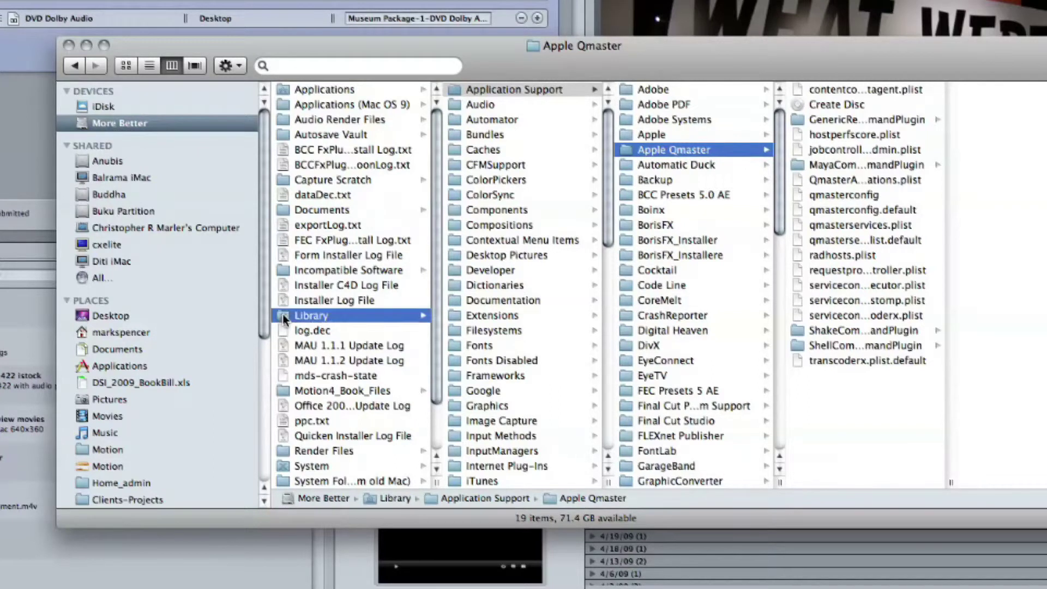
pyautogui.click(526, 91)
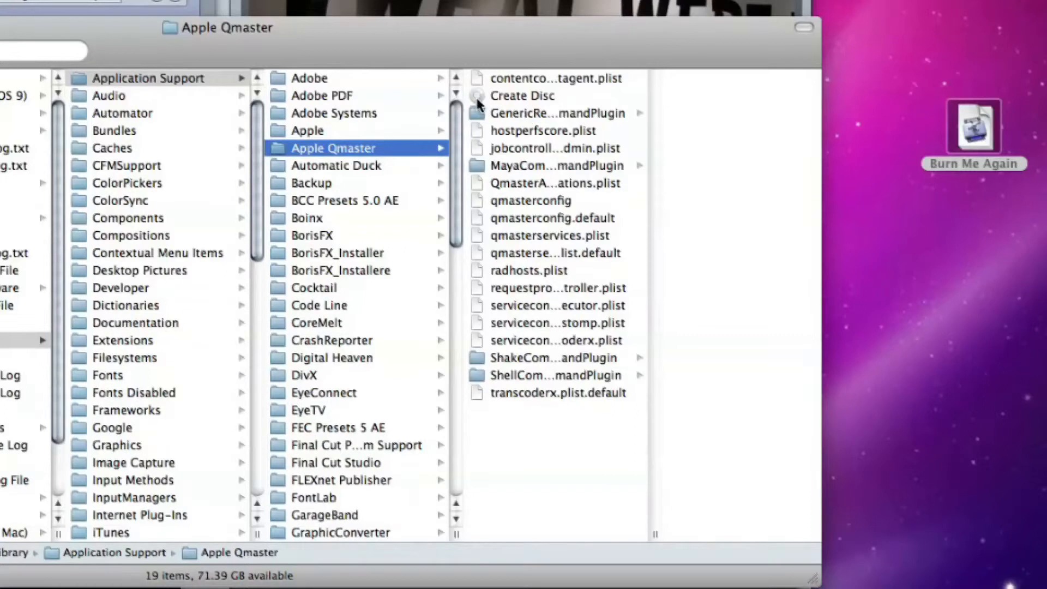
pyautogui.click(507, 96)
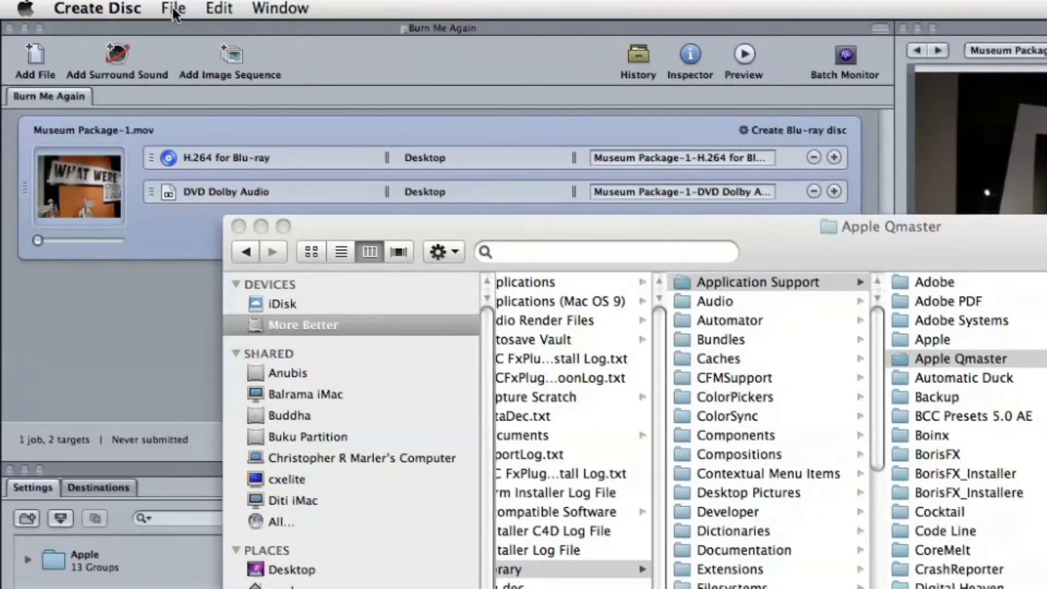
# Look in Create Disc's File menu for the recent Burn Me Again job to load
pyautogui.click(174, 8)
pyautogui.moveTo(219, 34)
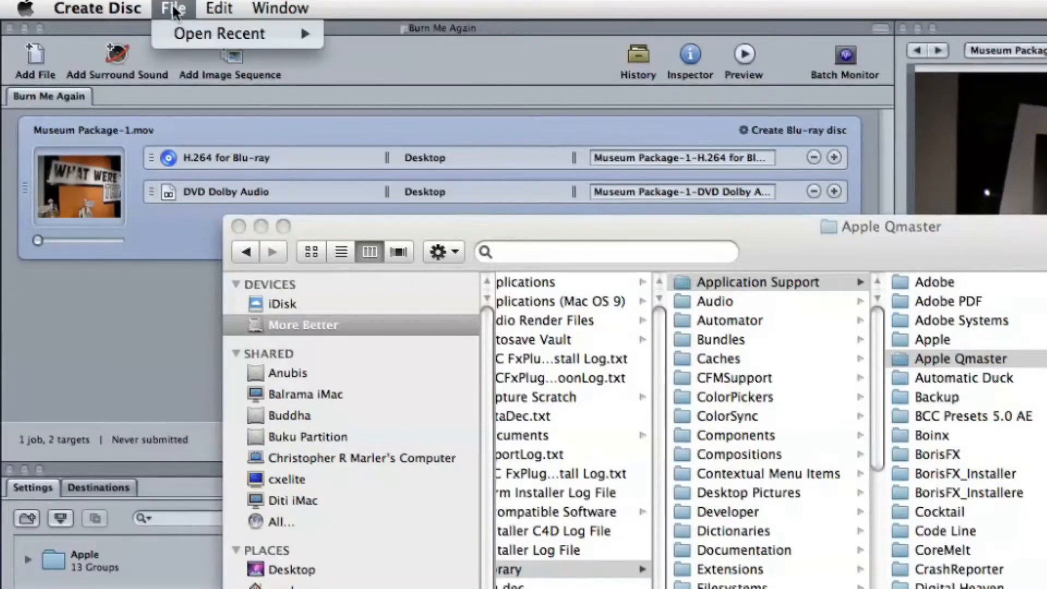